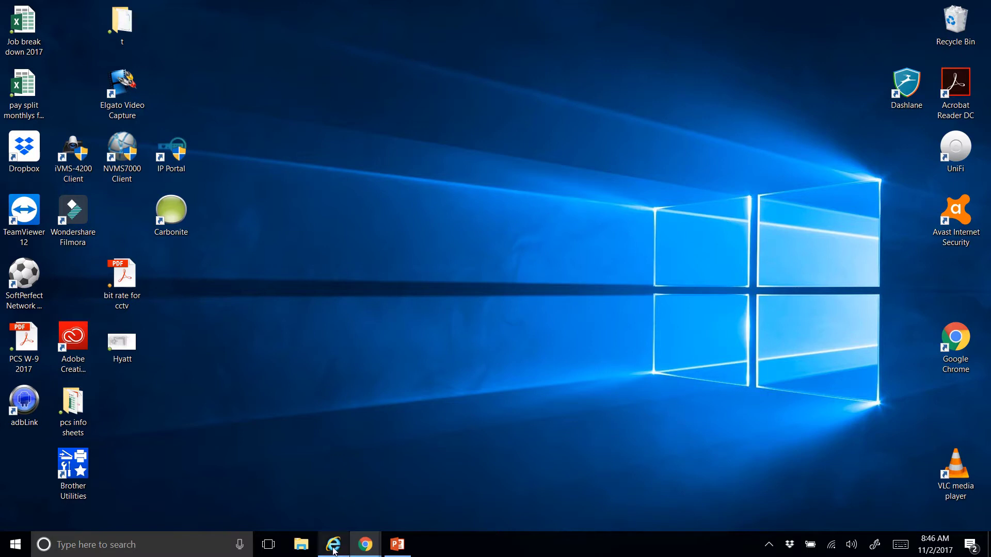
- Bring up the NVR login window and sign in with the administrator username and password
{"action": "mouse_move", "coordinate": [334, 550]}
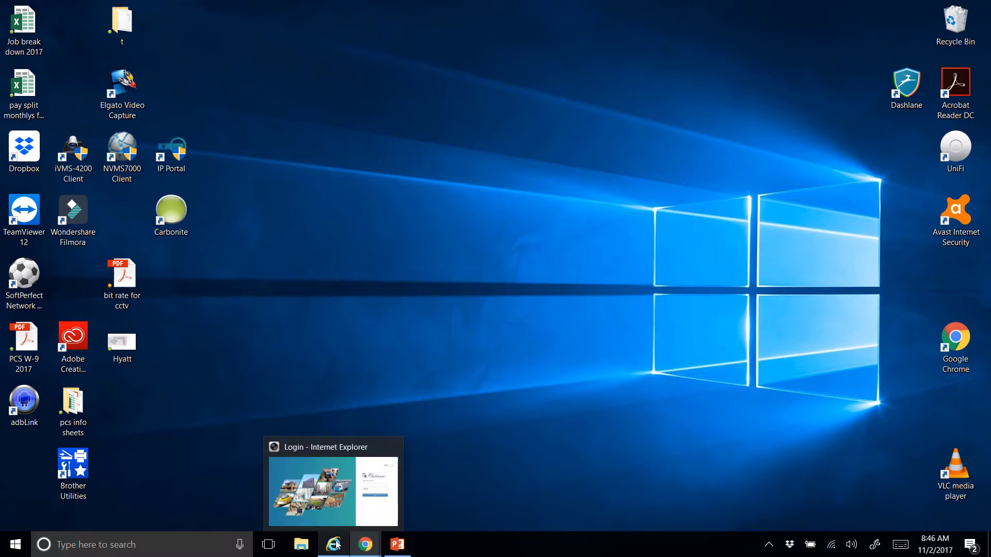
{"action": "left_click", "coordinate": [335, 544]}
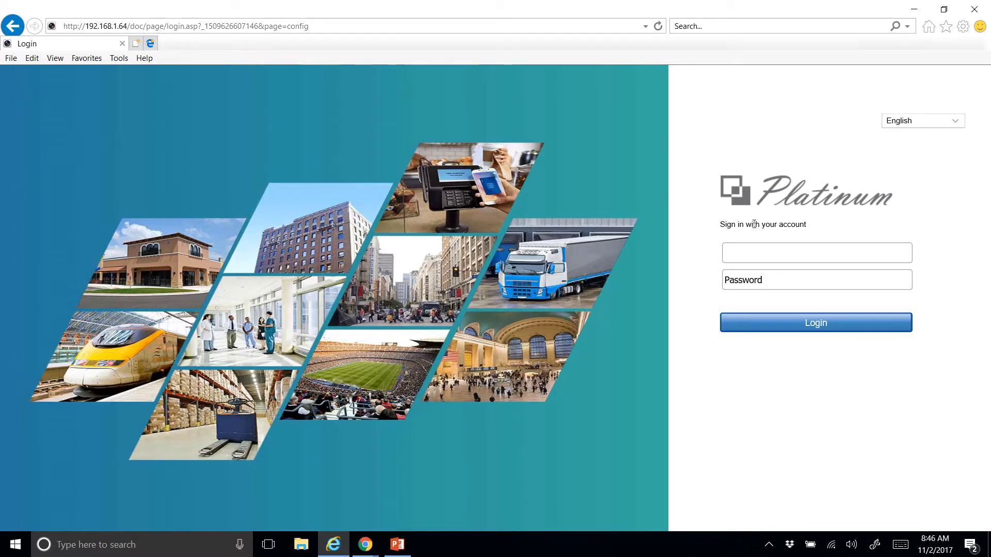
{"action": "type", "text": "admin"}
{"action": "key", "text": "Tab"}
{"action": "type", "text": "••••••••"}
{"action": "key", "text": "Return"}
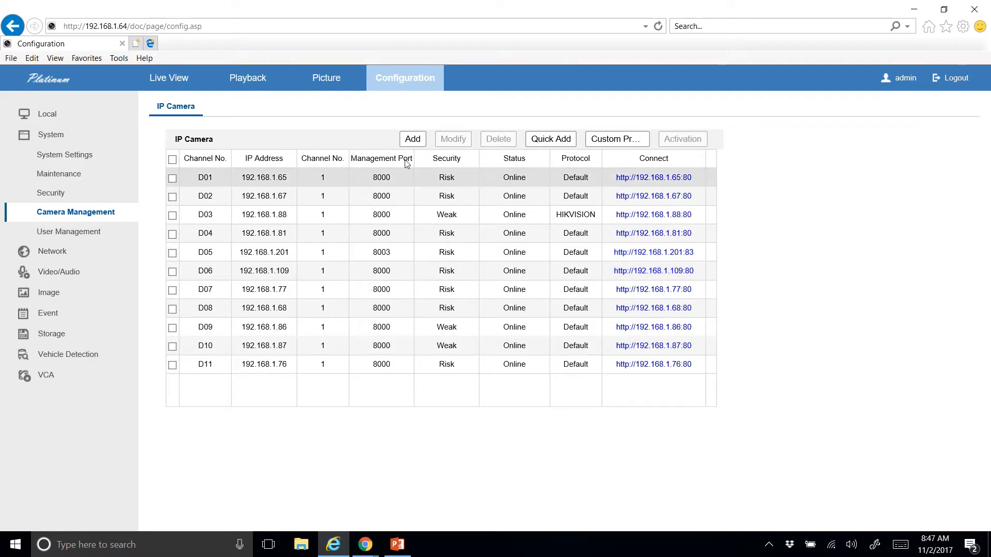
- Switch to Live View to see all eleven camera feeds in a grid
{"action": "left_click", "coordinate": [174, 77]}
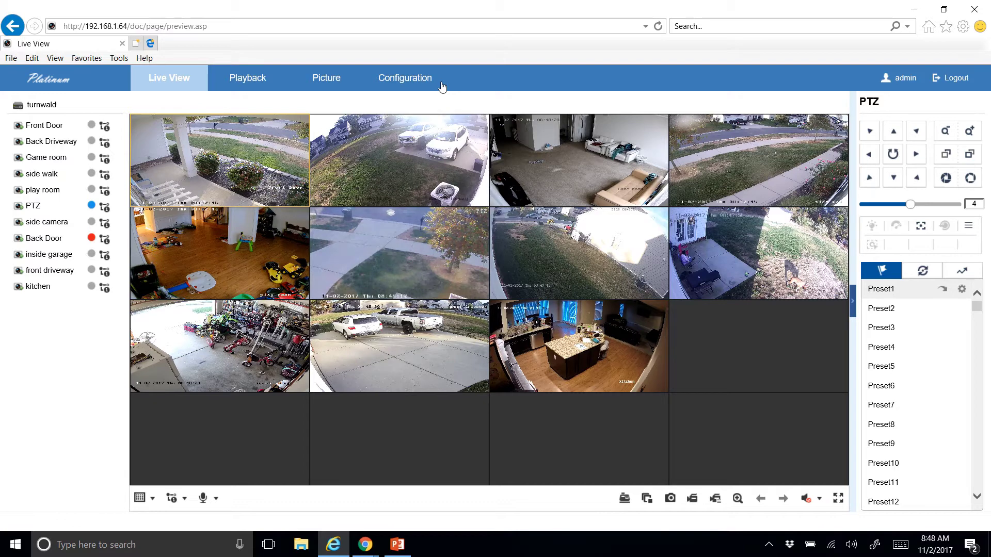
- Return to the Configuration section's Camera Management list of eleven online cameras
{"action": "left_click", "coordinate": [442, 87]}
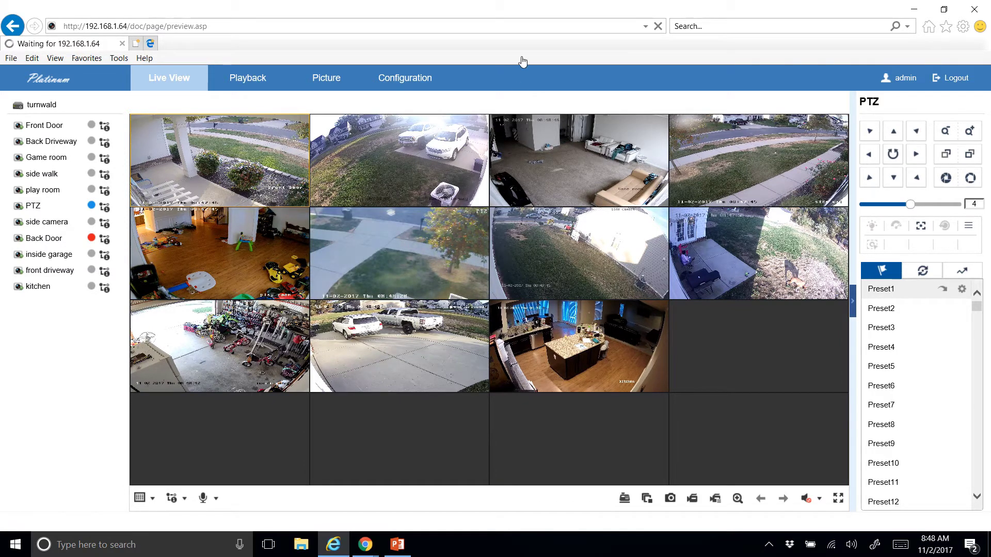
{"action": "mouse_move", "coordinate": [535, 5]}
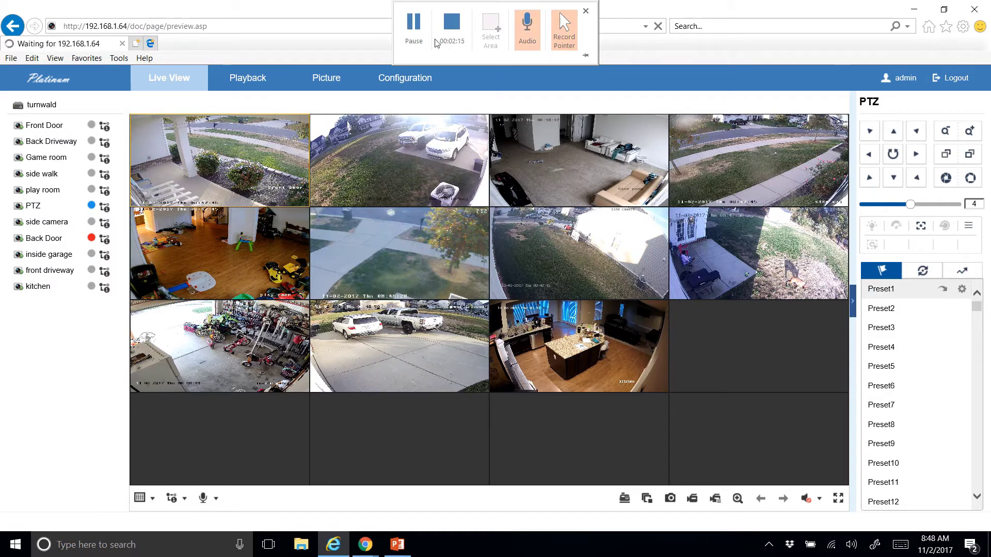
{"action": "left_click", "coordinate": [421, 37]}
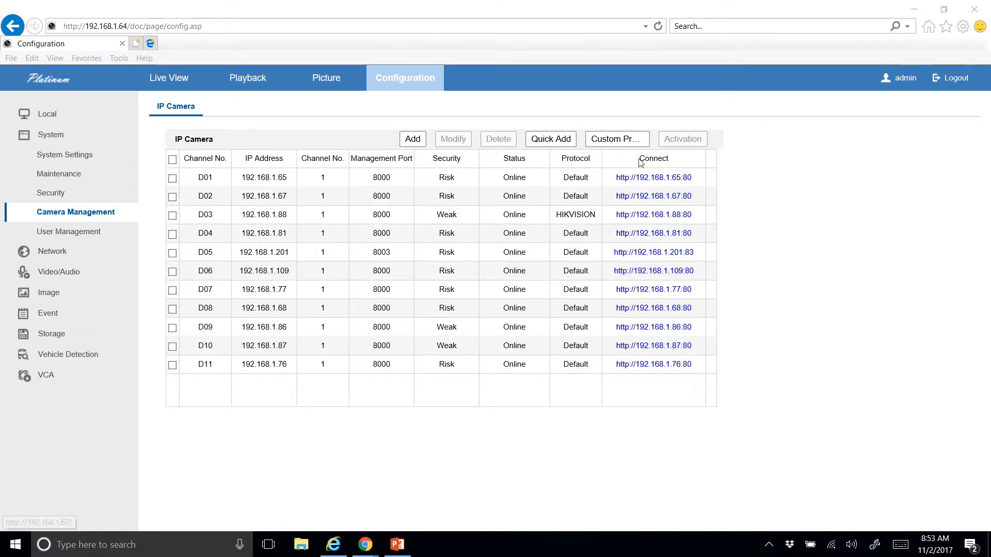
{"action": "left_click", "coordinate": [640, 274]}
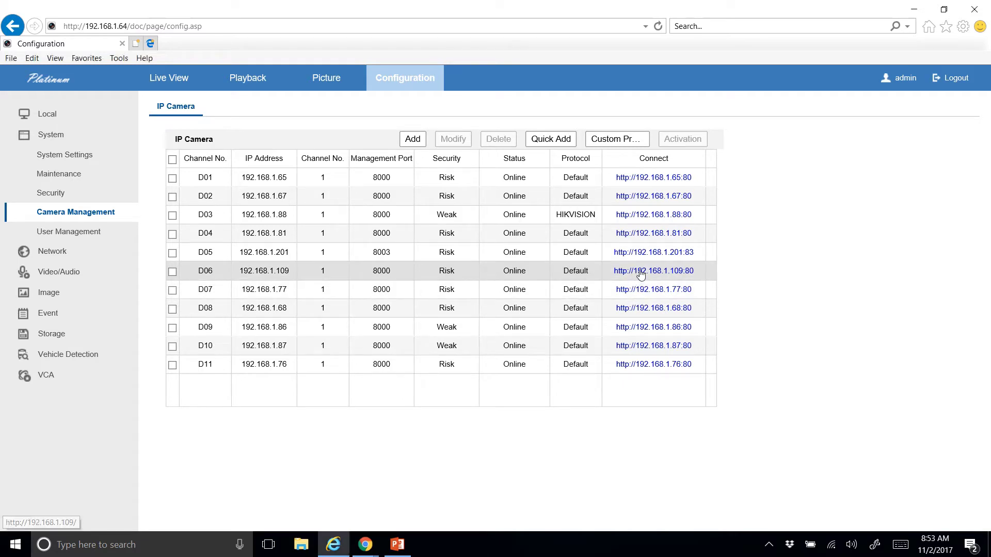
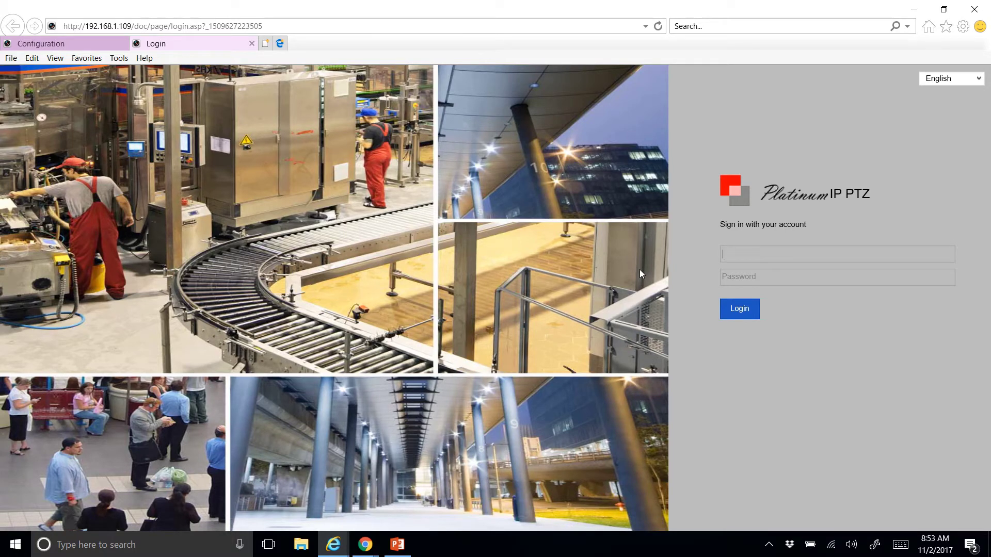
- Sign in with the admin account, dismiss the weak-password warning, and show the PTZ controls
{"action": "key", "text": "Tab"}
{"action": "key", "text": "Return"}
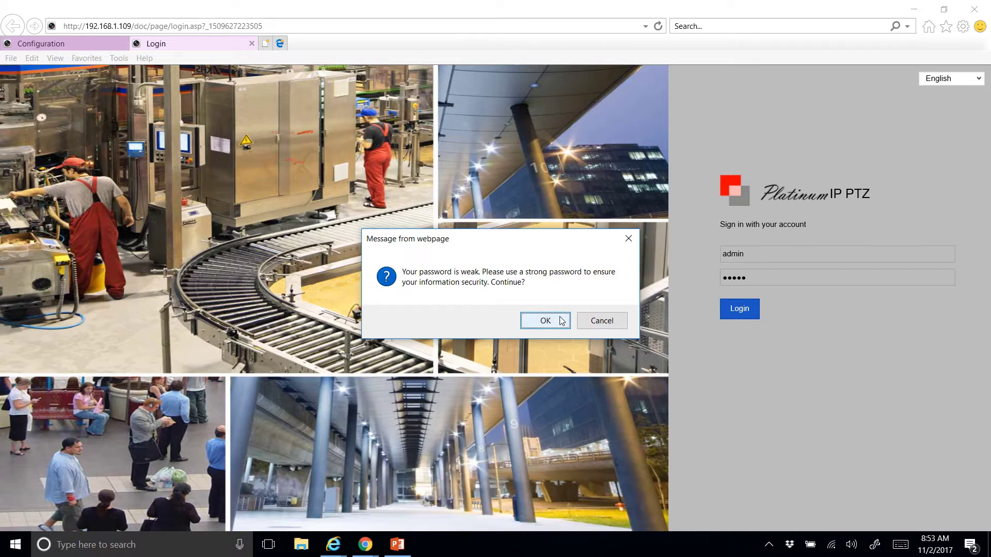
{"action": "left_click", "coordinate": [591, 323]}
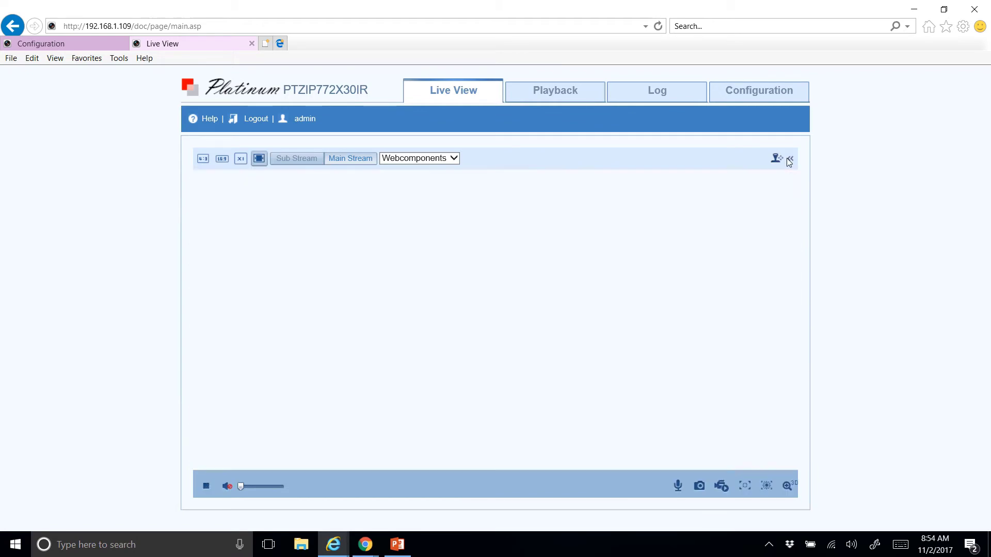
{"action": "left_click", "coordinate": [790, 159]}
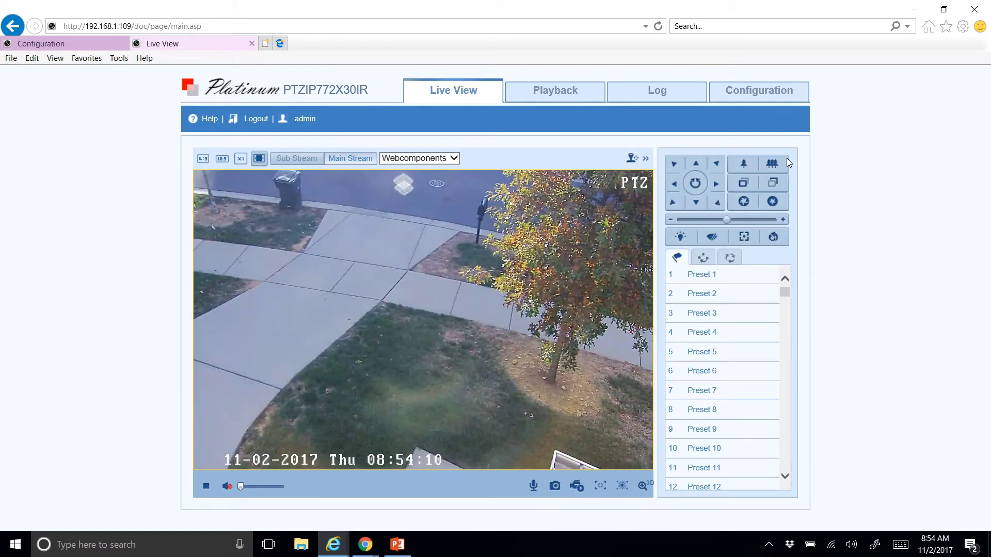
- Tilt the camera down and back up, then select Pattern 2 in the pattern list
{"action": "left_click", "coordinate": [695, 205]}
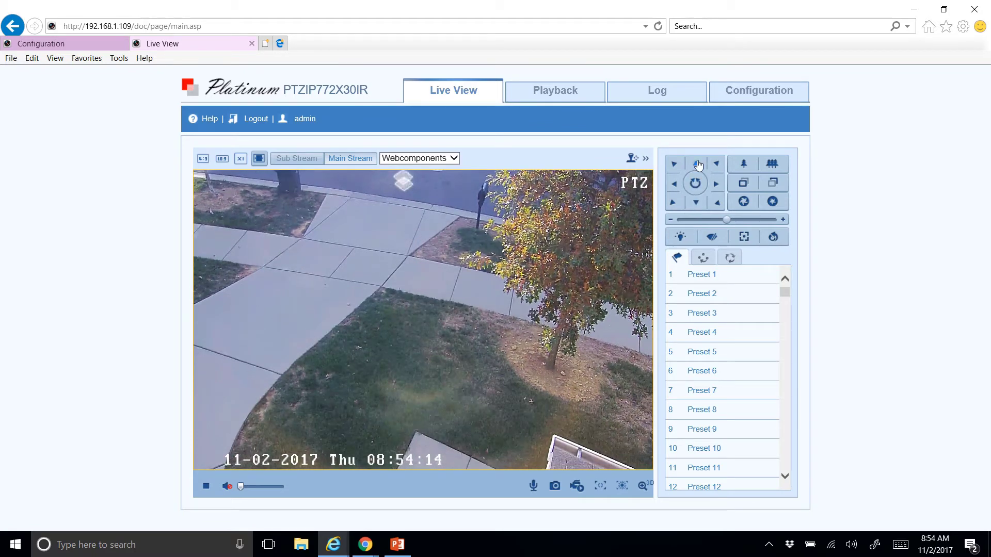
{"action": "left_click", "coordinate": [696, 163]}
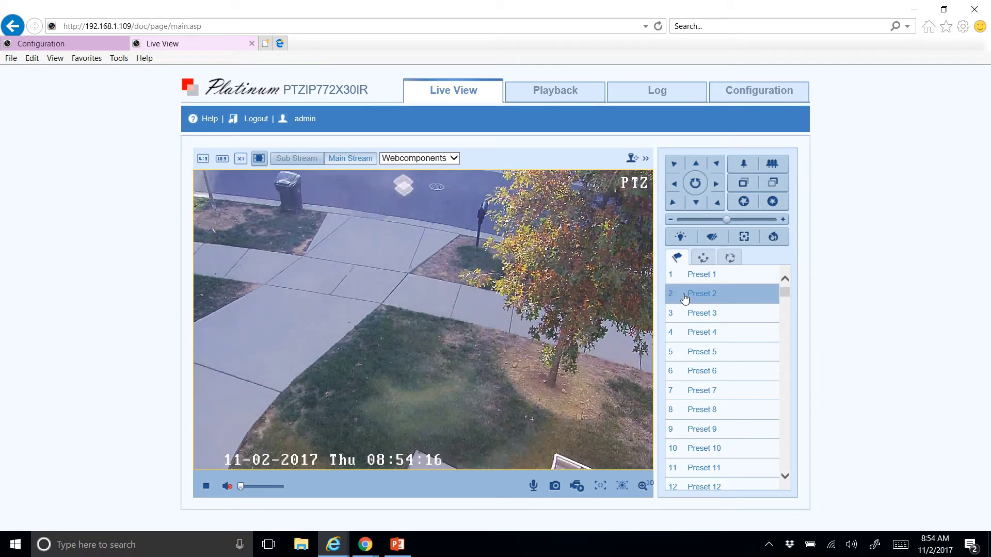
{"action": "left_click", "coordinate": [731, 258]}
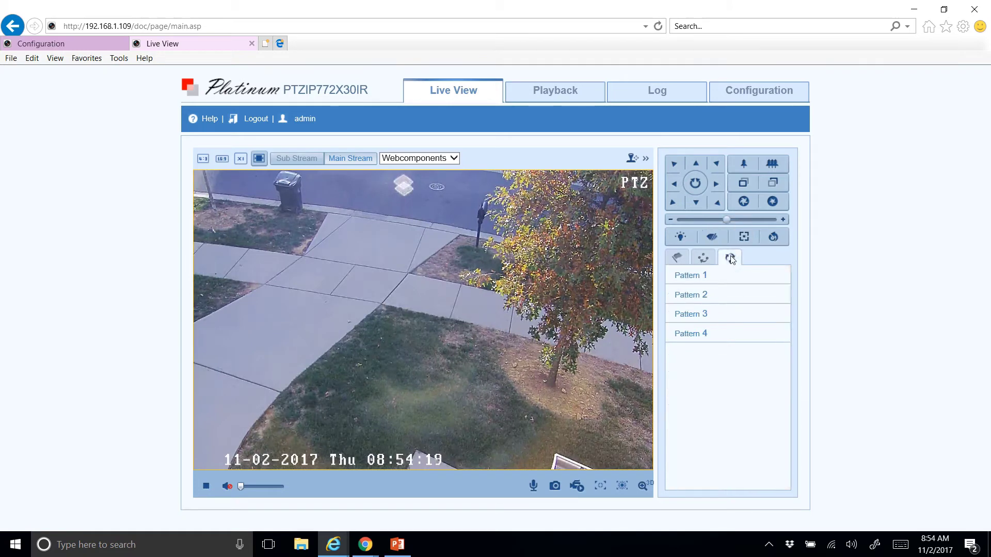
{"action": "left_click", "coordinate": [701, 299]}
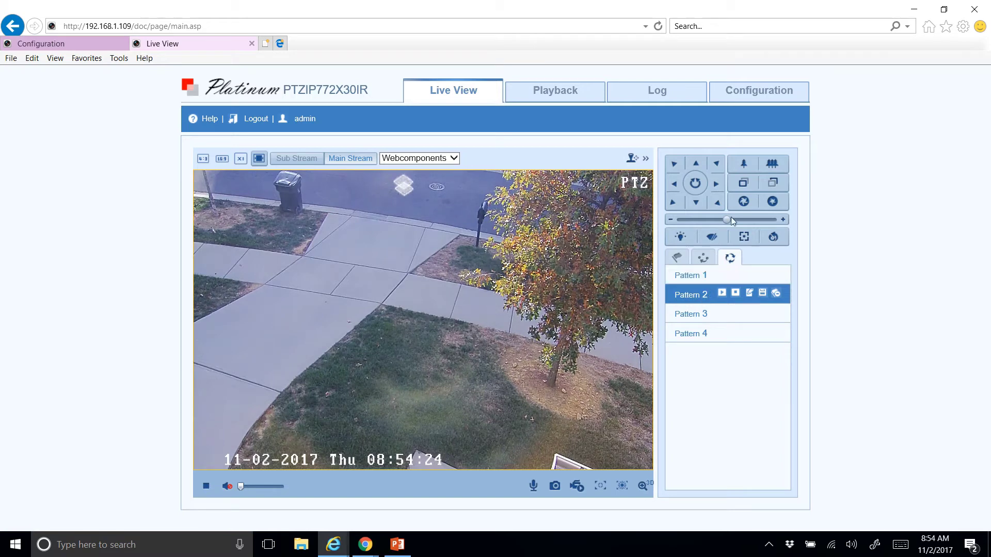
- Lower the pan/tilt speed and aim the camera right and up toward the houses and truck
{"action": "mouse_move", "coordinate": [733, 215]}
{"action": "left_click_drag", "start_coordinate": [729, 219], "coordinate": [680, 219]}
{"action": "left_click", "coordinate": [718, 184]}
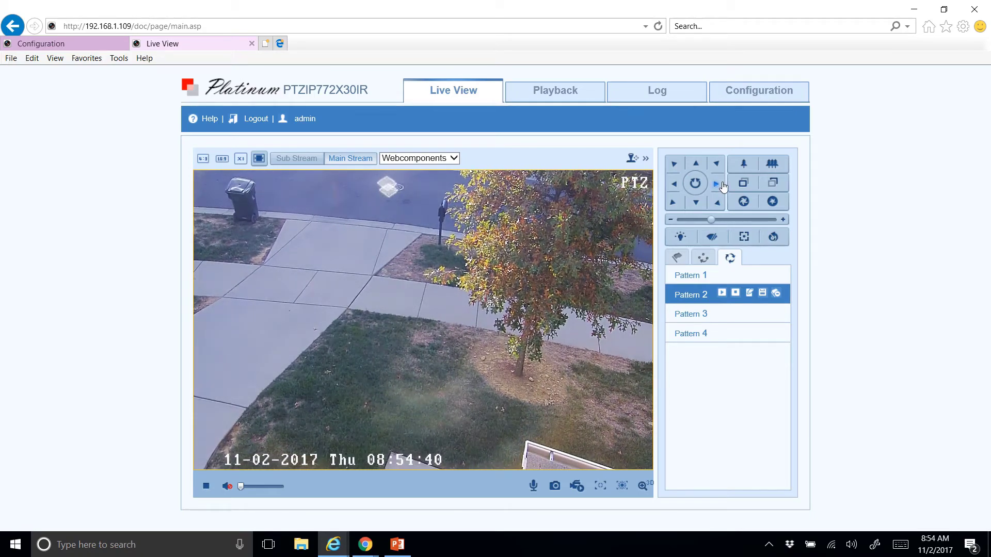
{"action": "left_click", "coordinate": [717, 165]}
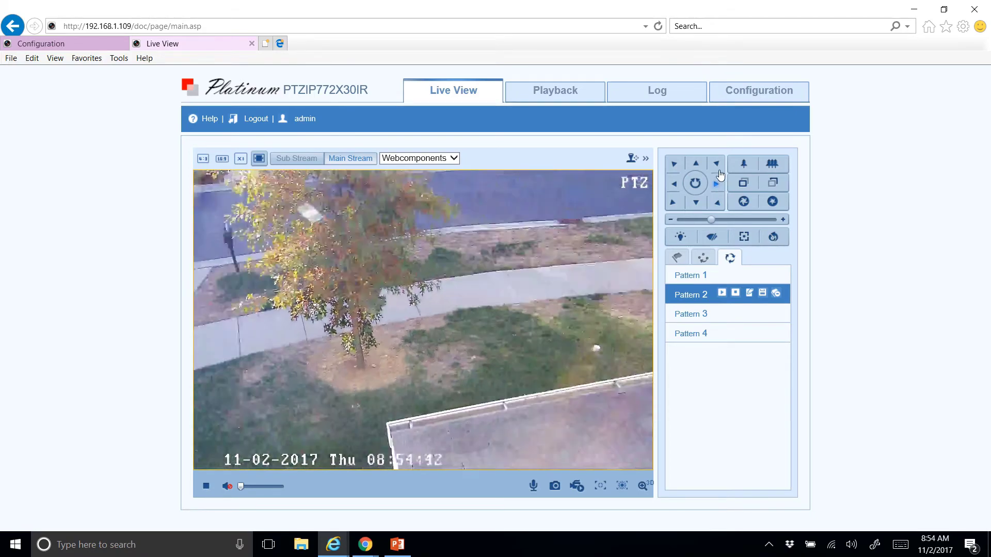
{"action": "left_click", "coordinate": [693, 165]}
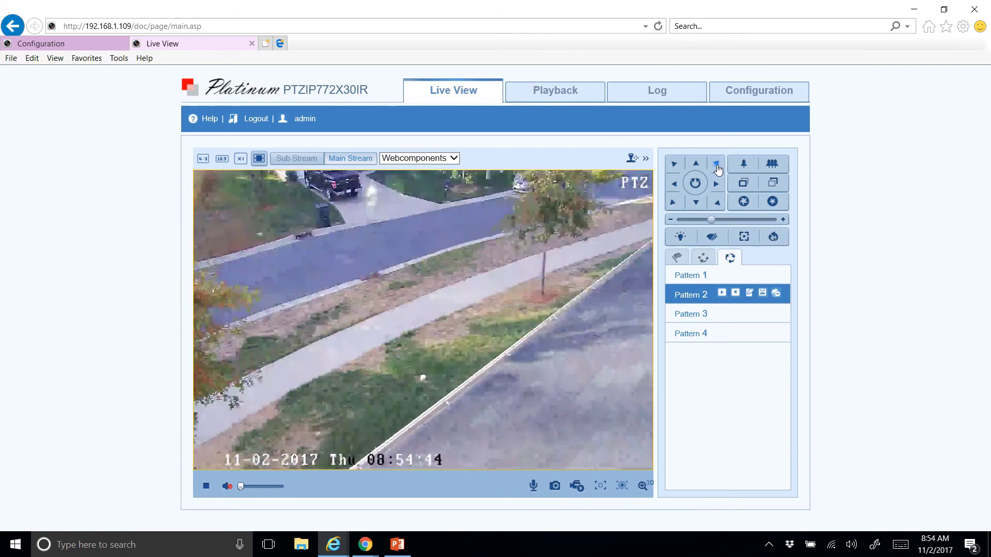
{"action": "left_click", "coordinate": [693, 165]}
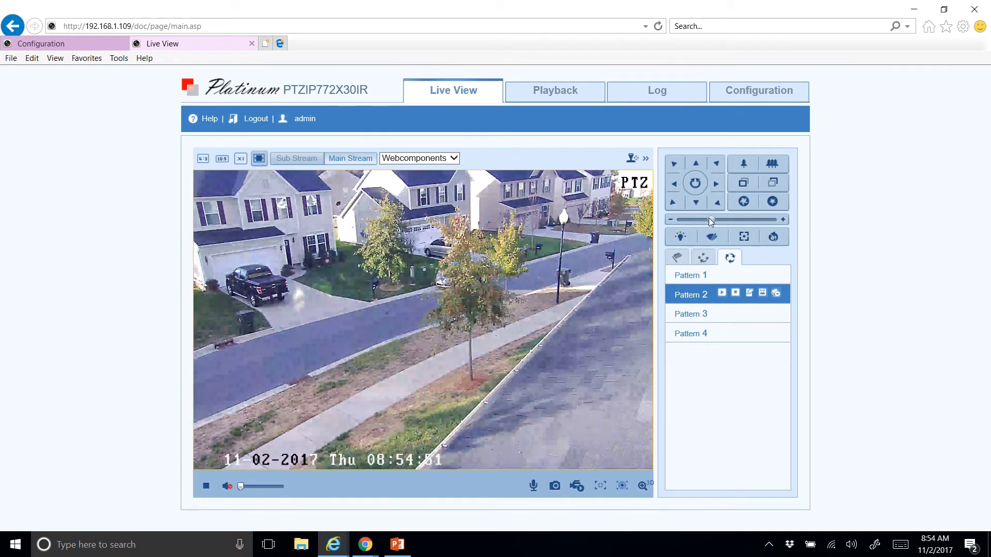
{"action": "left_click", "coordinate": [680, 220]}
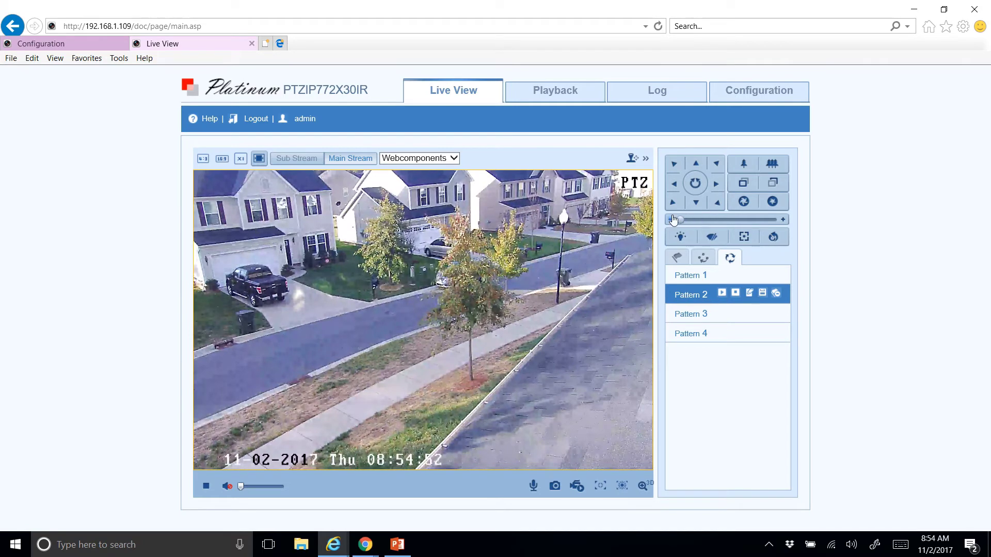
- Run Pattern 2, select Pattern 3, and pan right until the house and truck are in frame
{"action": "left_click", "coordinate": [722, 295]}
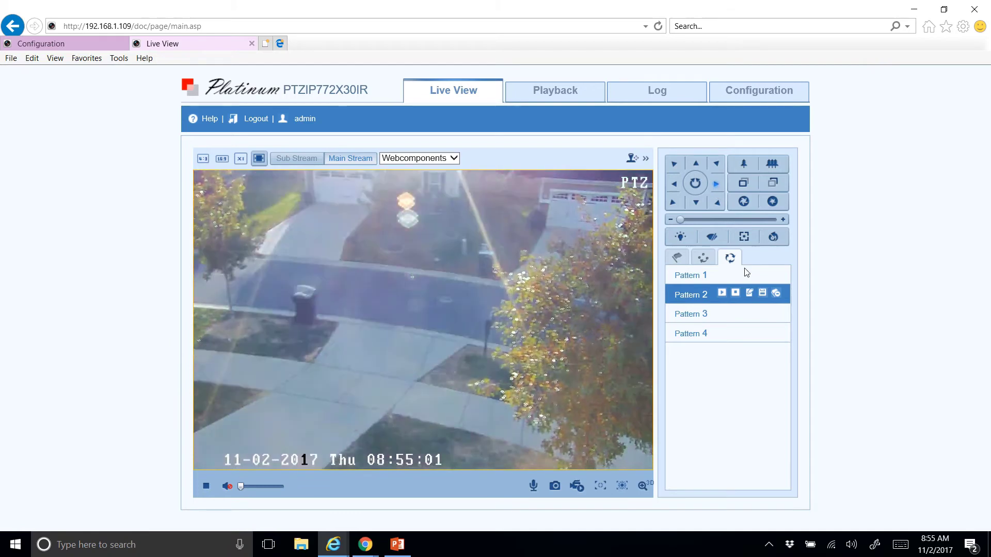
{"action": "left_click", "coordinate": [735, 316]}
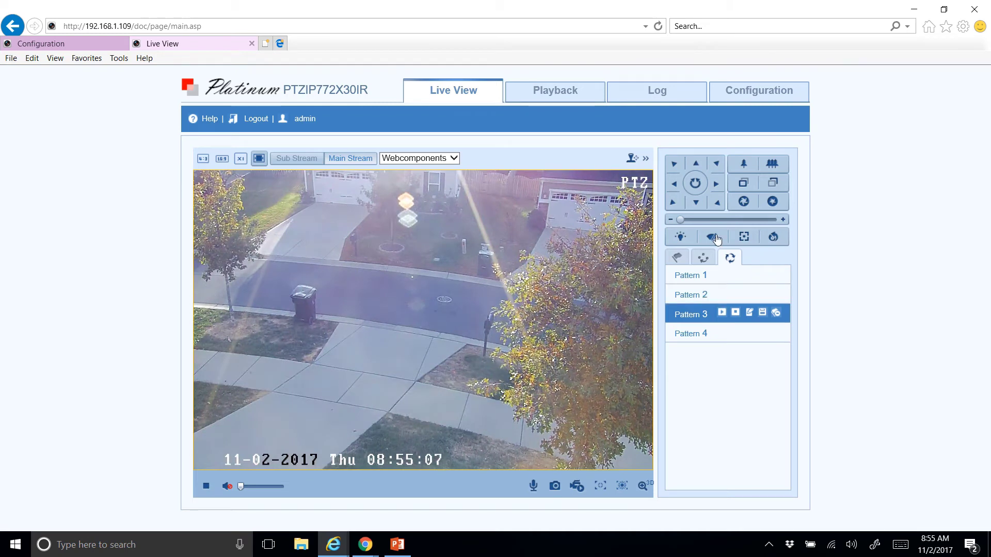
{"action": "left_click", "coordinate": [717, 185]}
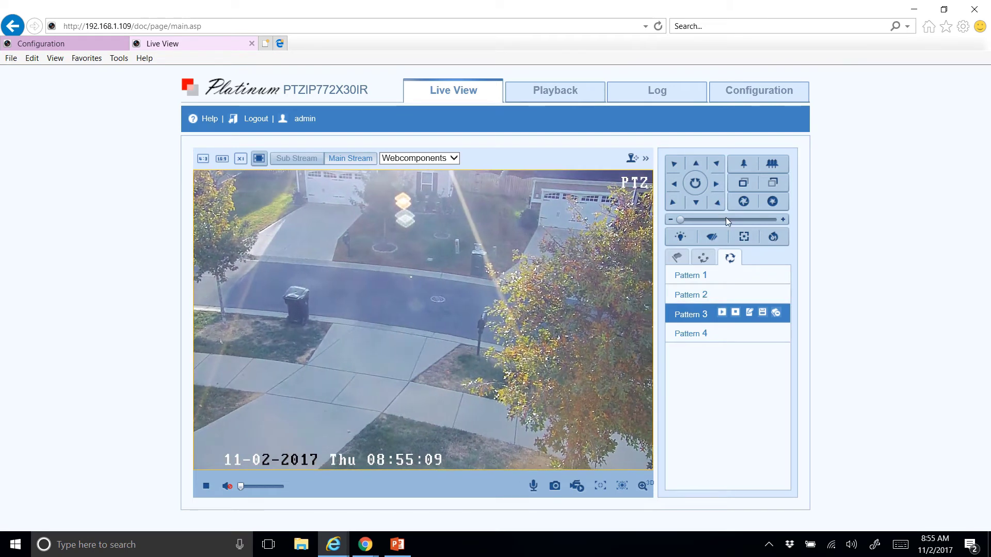
{"action": "left_click", "coordinate": [726, 219]}
{"action": "left_click", "coordinate": [717, 184]}
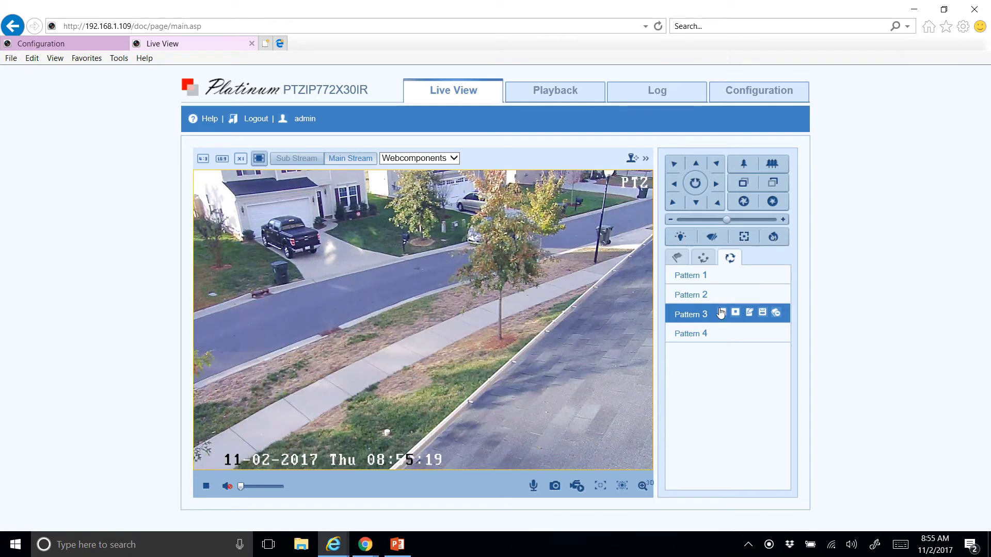
- Record Pattern 3 at slowest speed: pan left and up-left, zoom in and out, tilt down, then stop
{"action": "left_click", "coordinate": [750, 313]}
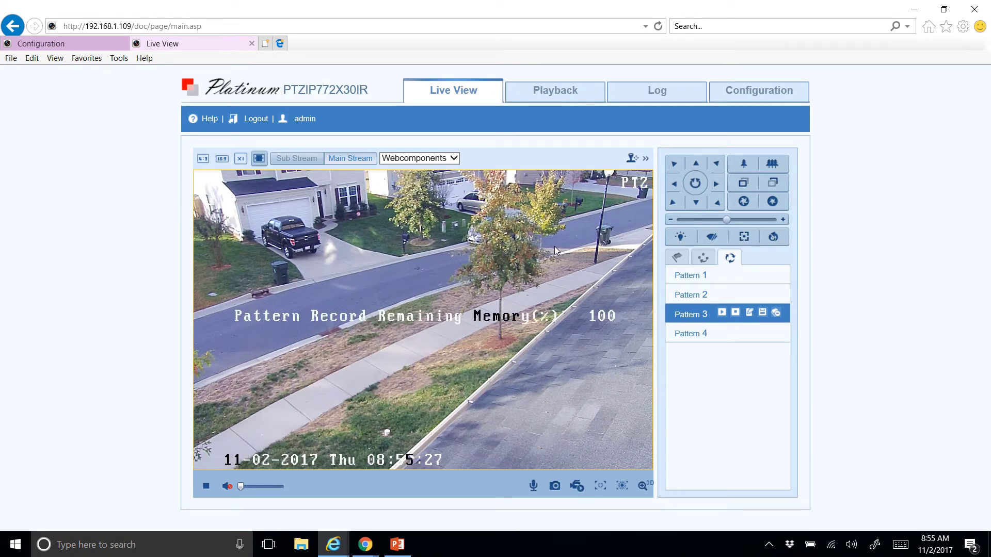
{"action": "left_click", "coordinate": [674, 186]}
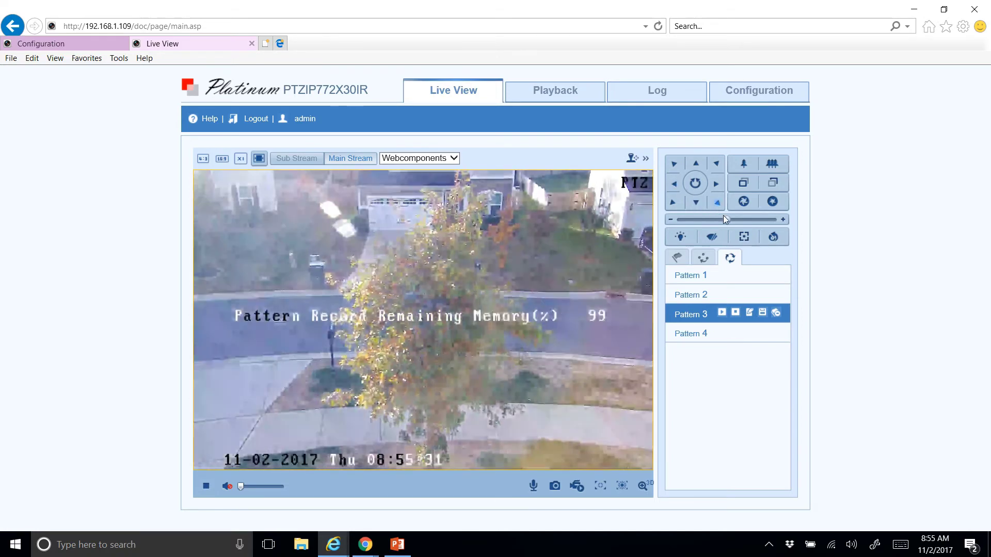
{"action": "left_click_drag", "start_coordinate": [725, 219], "coordinate": [661, 217]}
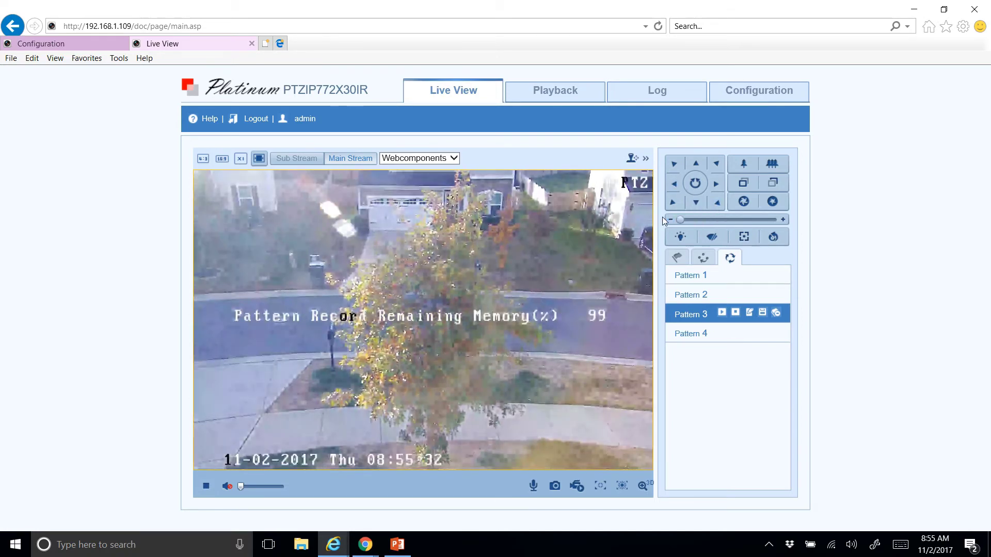
{"action": "left_click", "coordinate": [675, 186]}
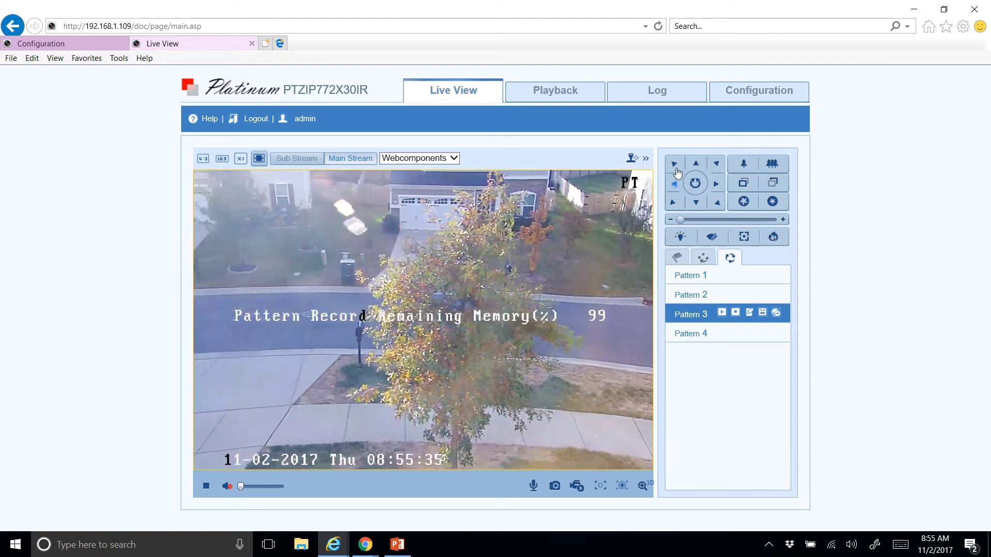
{"action": "left_click", "coordinate": [676, 165]}
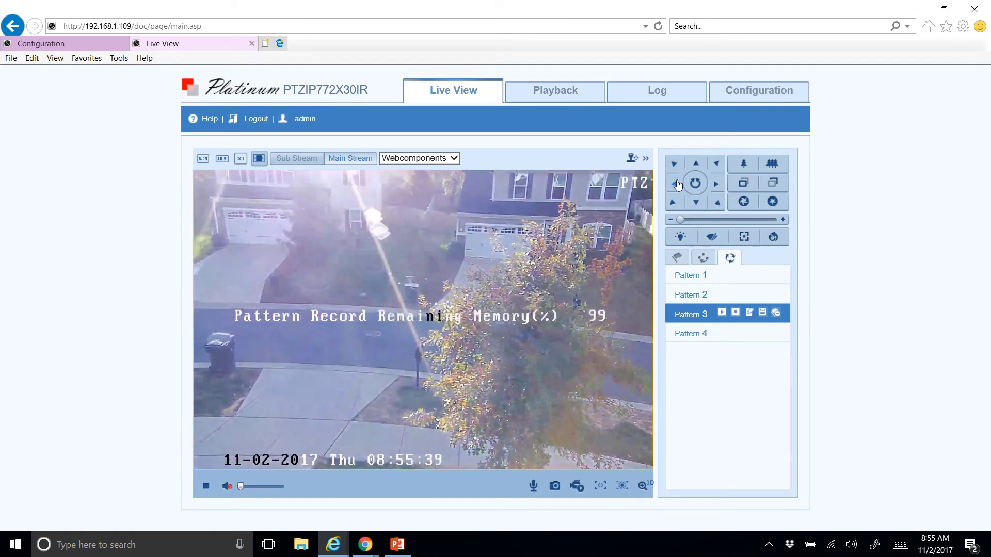
{"action": "left_click", "coordinate": [677, 184]}
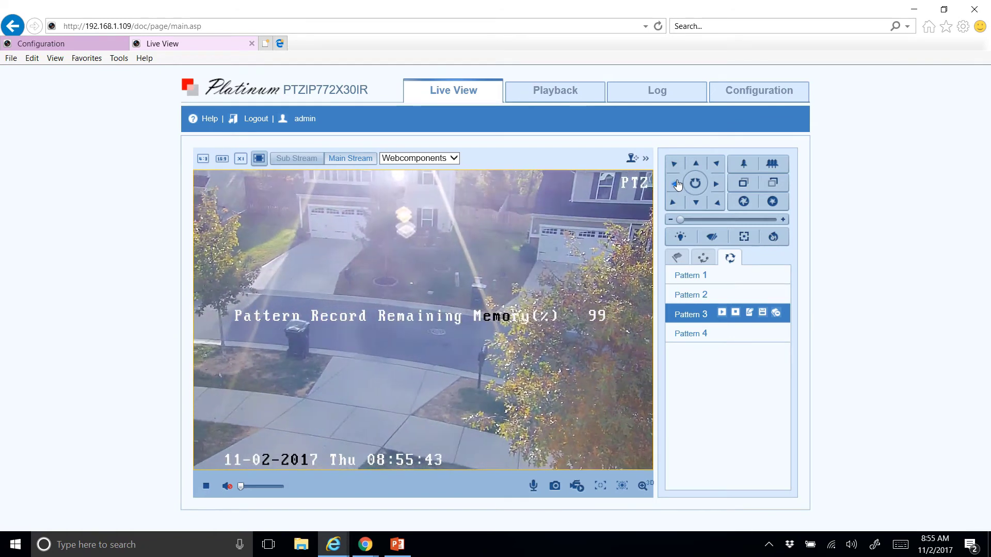
{"action": "left_click", "coordinate": [745, 167]}
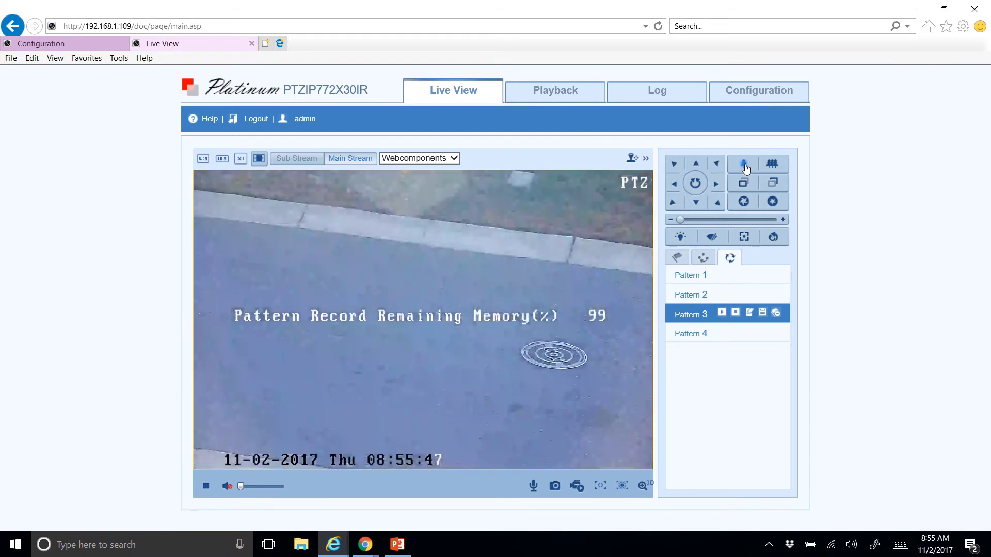
{"action": "left_click", "coordinate": [771, 168]}
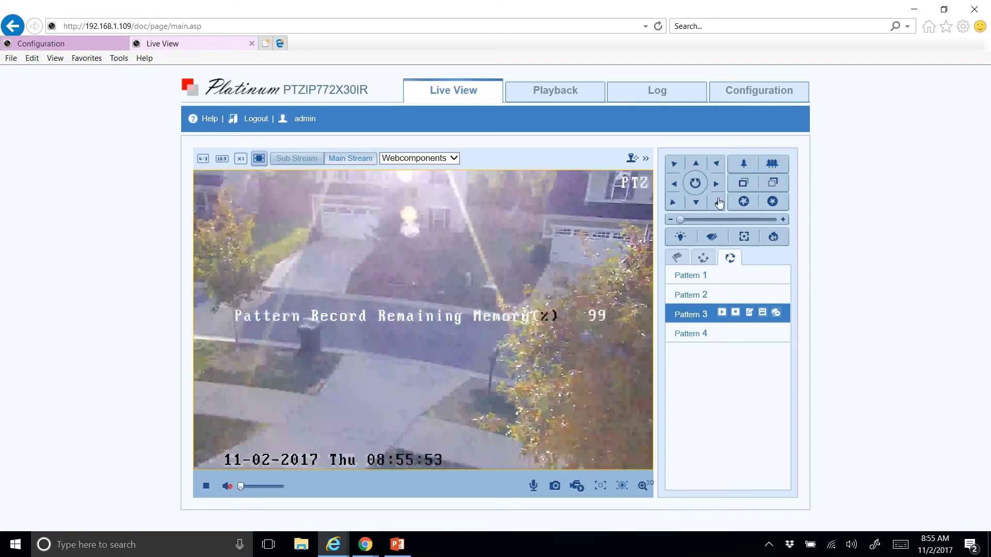
{"action": "left_click", "coordinate": [695, 202]}
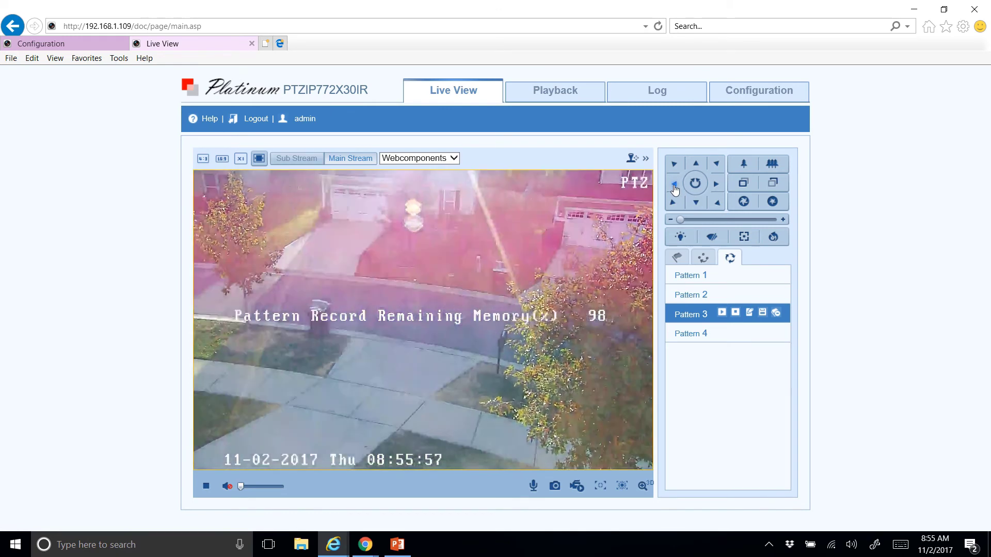
{"action": "left_click", "coordinate": [674, 186]}
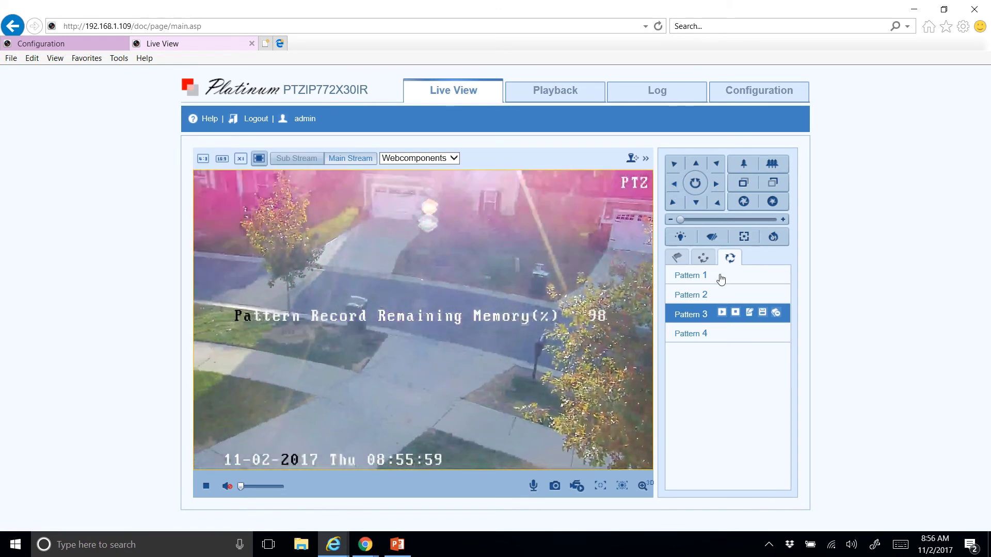
{"action": "left_click", "coordinate": [764, 316]}
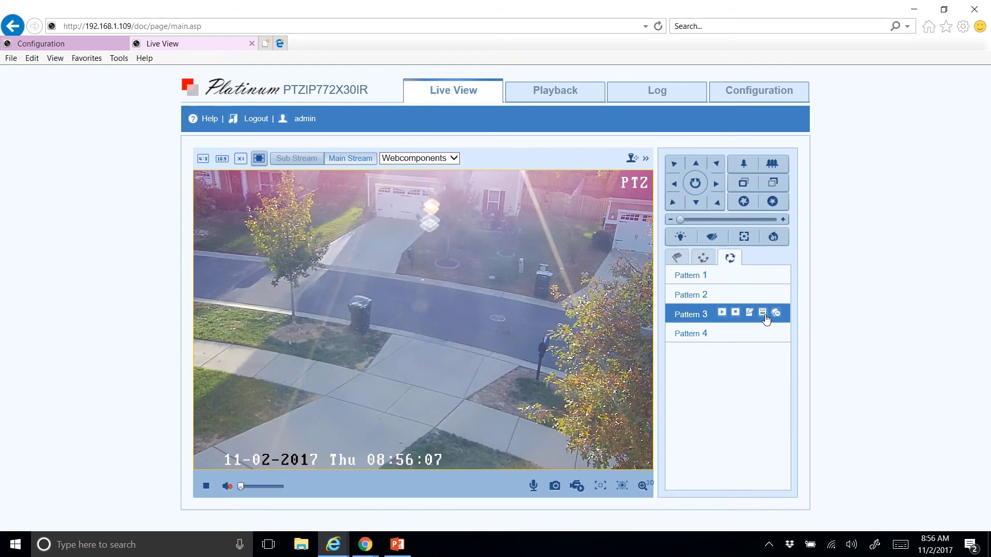
- Play back the recorded Pattern 3 from the pattern list
{"action": "left_click", "coordinate": [721, 316]}
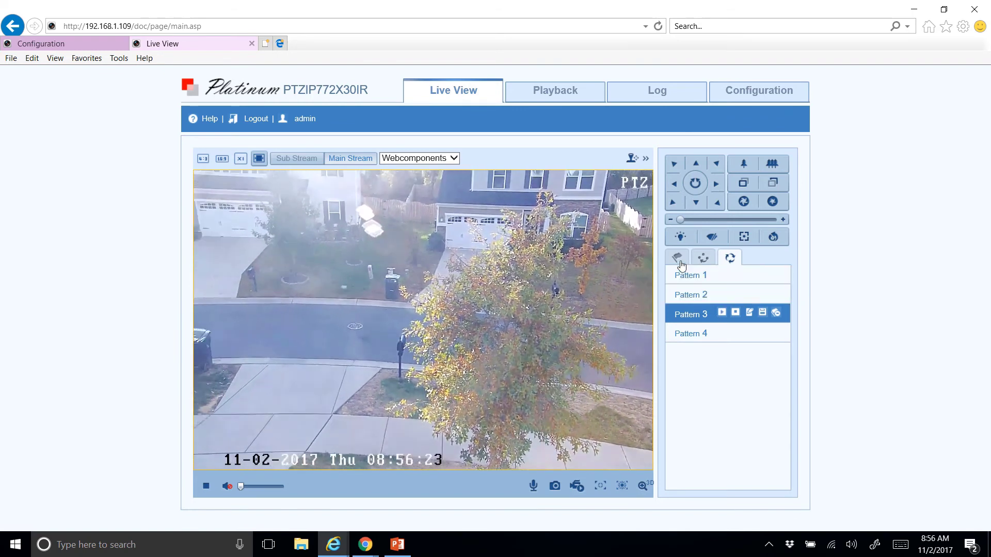
- In the preset list, select and call preset 42 to start its pattern, then select preset 41
{"action": "left_click", "coordinate": [678, 259]}
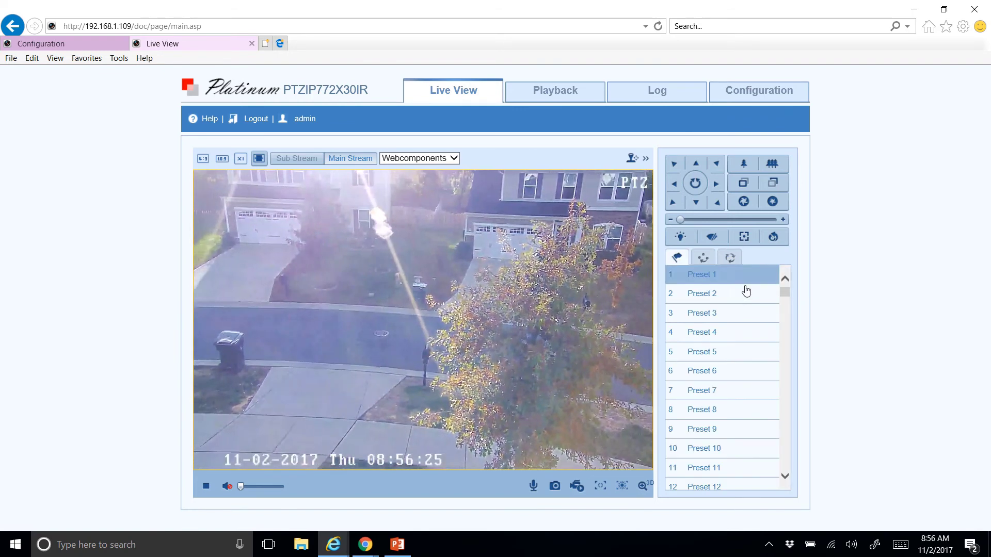
{"action": "left_click_drag", "start_coordinate": [782, 292], "coordinate": [785, 315]}
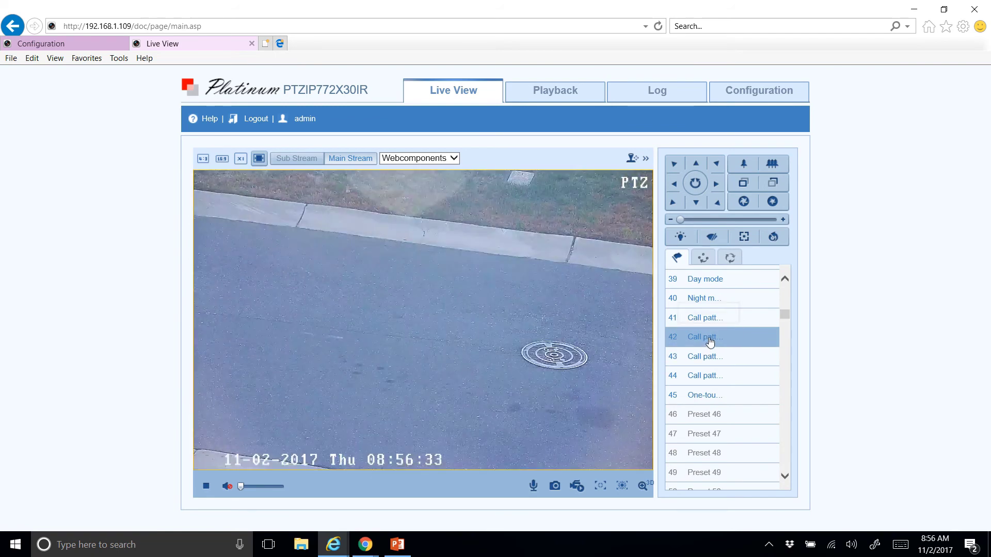
{"action": "left_click", "coordinate": [710, 342]}
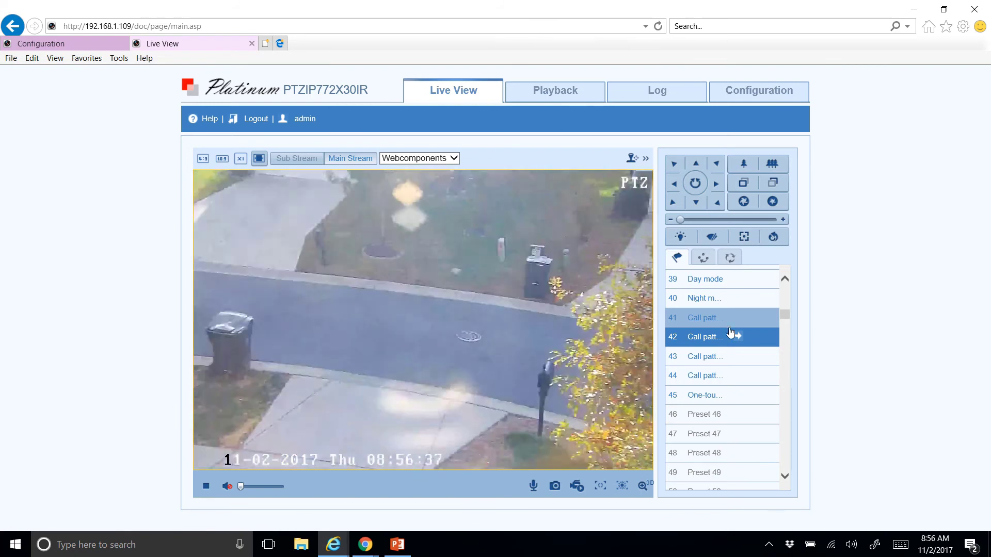
{"action": "left_click", "coordinate": [737, 338]}
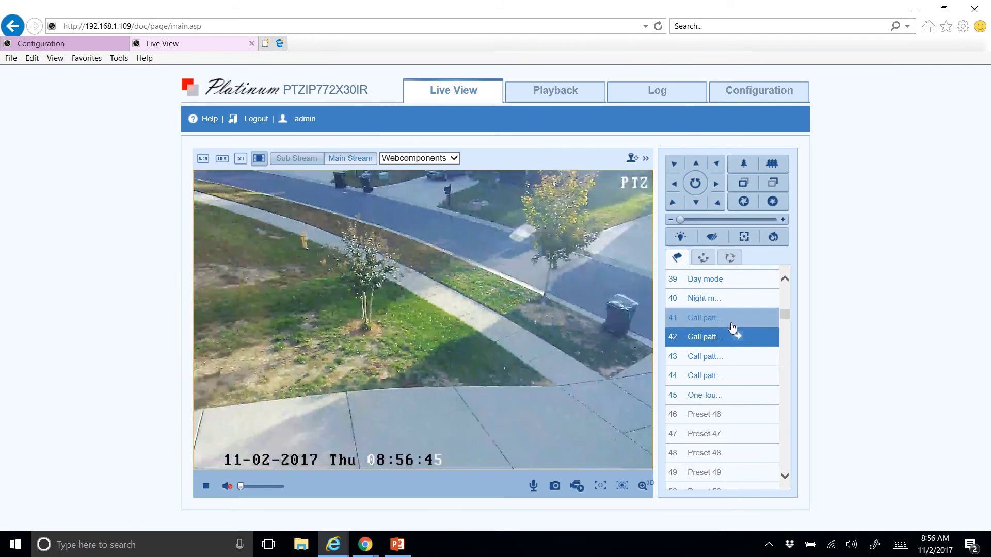
{"action": "left_click", "coordinate": [737, 322]}
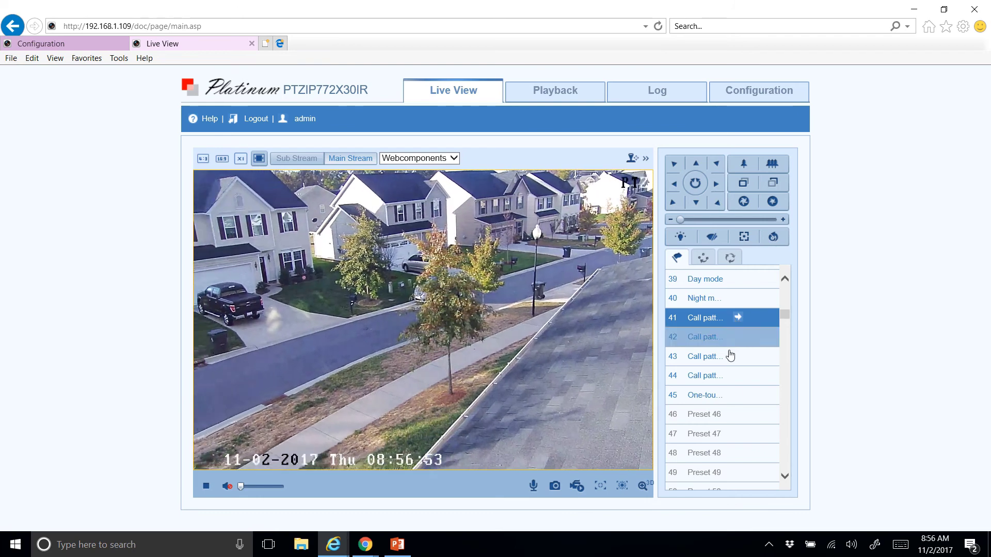
- Select call-pattern preset 43 in the preset list
{"action": "left_click", "coordinate": [733, 357]}
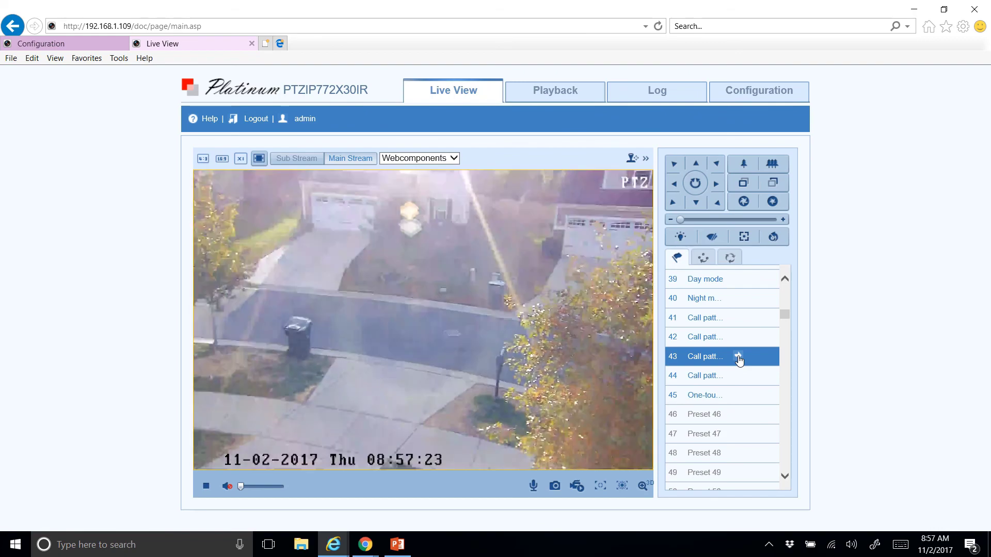
{"action": "mouse_move", "coordinate": [459, 10]}
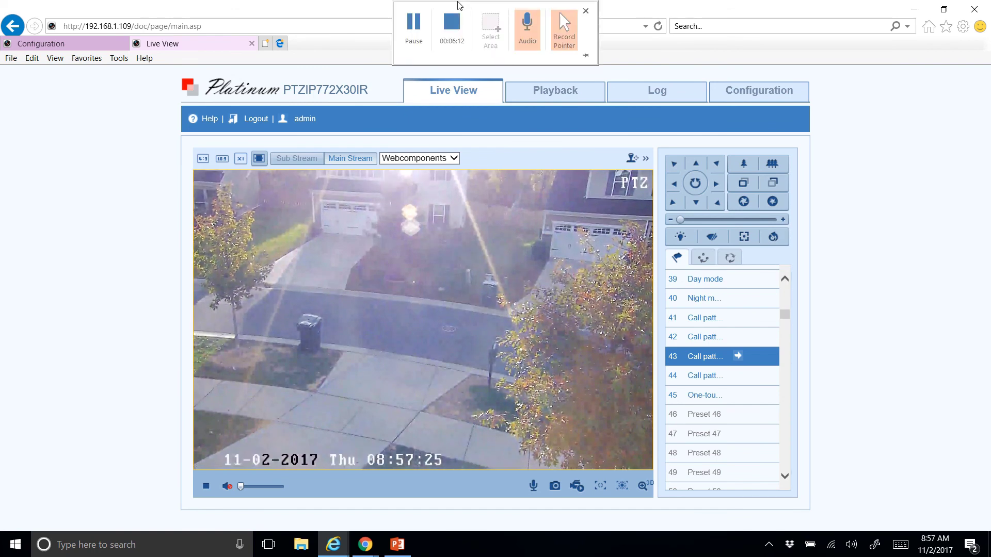